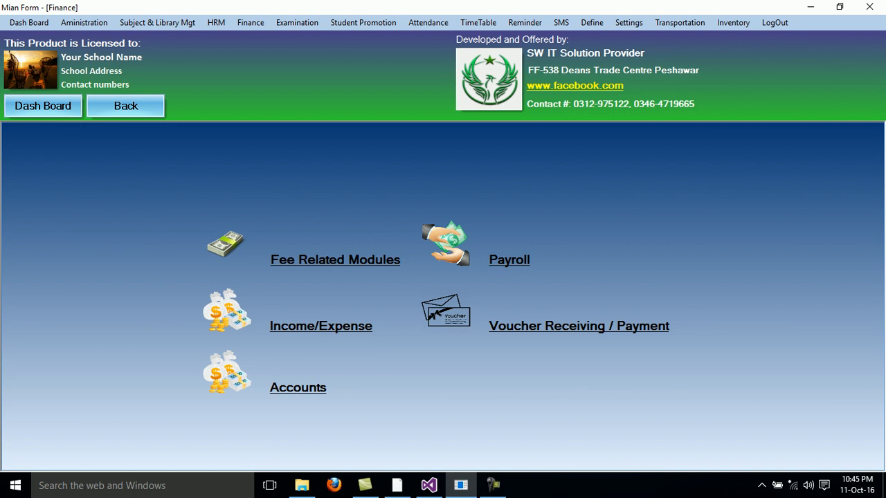
Open a new fee bill in the fee modules and address it to one student.
click(335, 261)
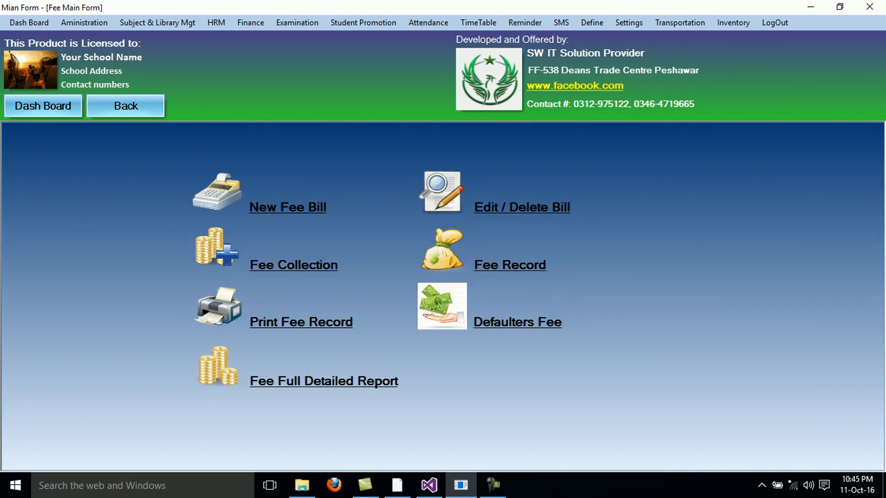
click(288, 208)
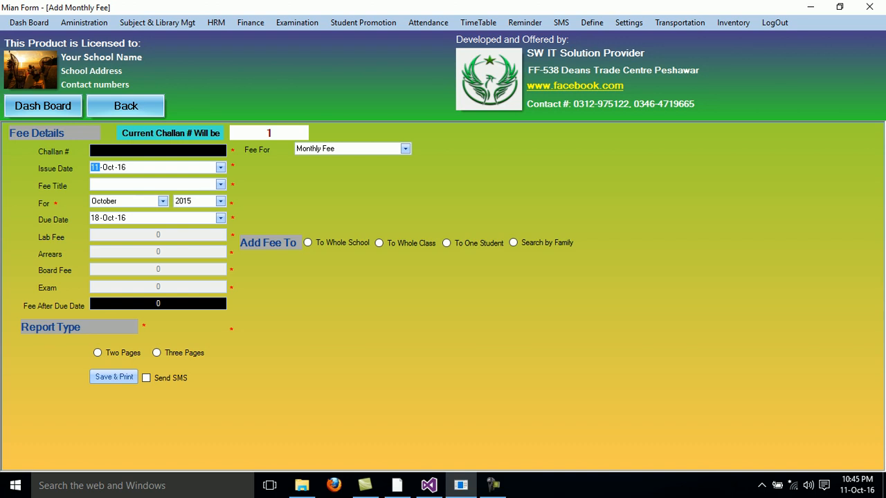
click(447, 243)
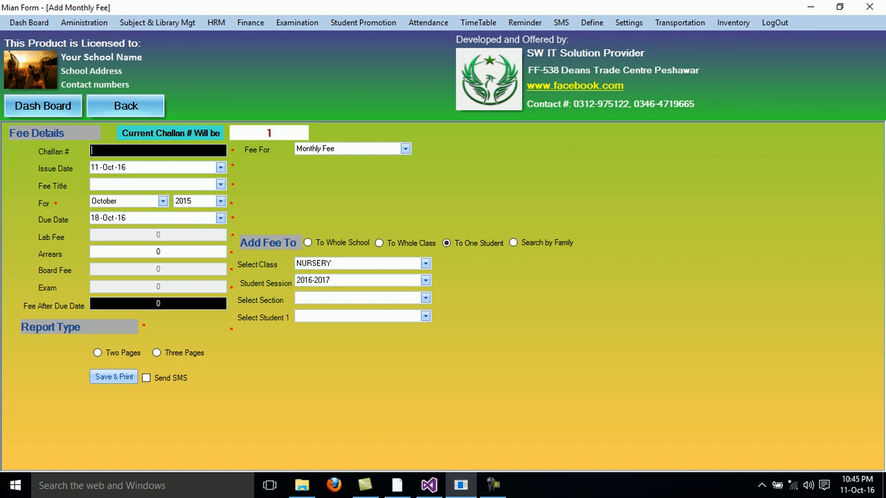
Try Advance Payment for the fee, ticking and clearing February and March and choosing year 2016, and switch back to Monthly Fee.
click(405, 149)
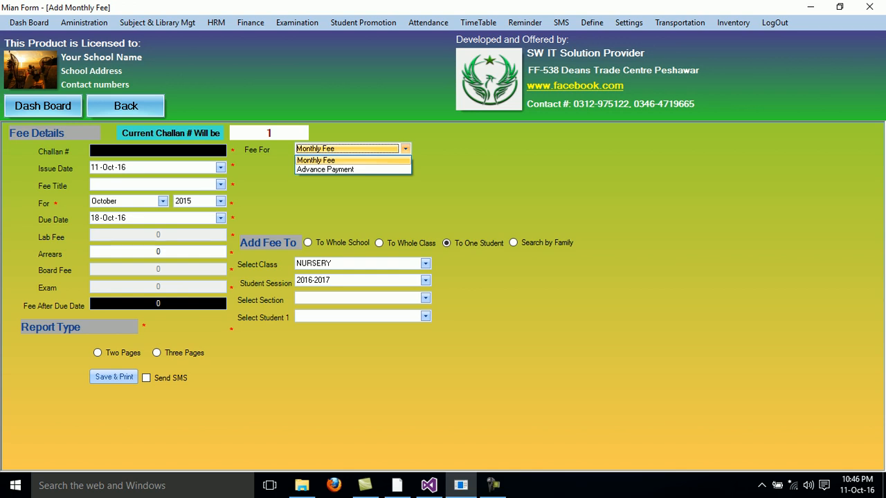
click(325, 170)
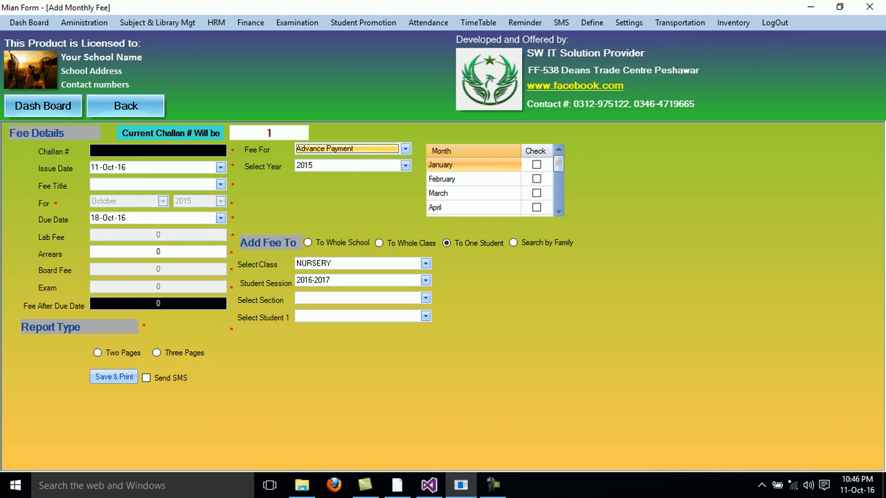
mouse_move(559, 165)
mouse_down()
mouse_move(558, 197)
mouse_move(559, 164)
mouse_up()
click(537, 178)
click(537, 193)
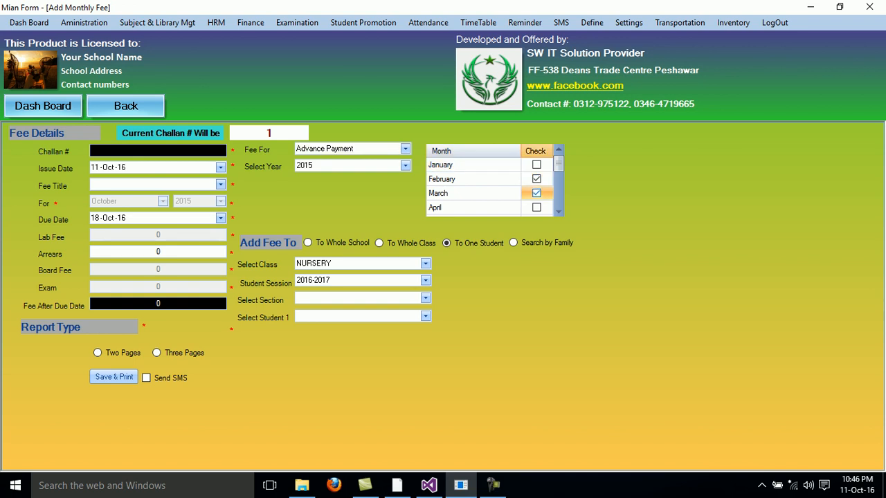
click(536, 179)
click(536, 193)
click(405, 165)
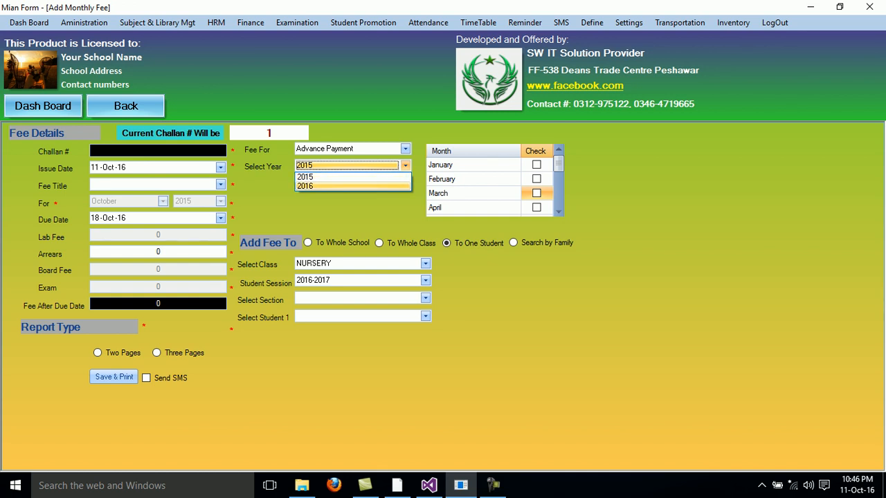
click(353, 186)
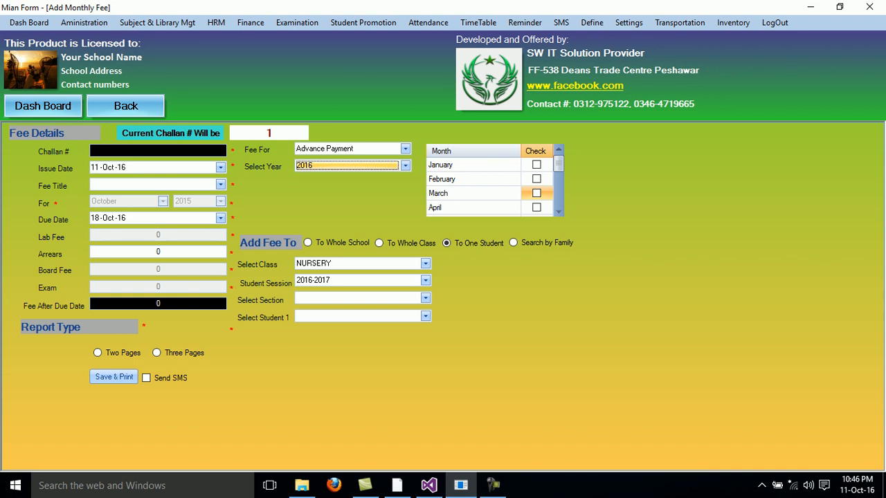
click(405, 149)
click(332, 161)
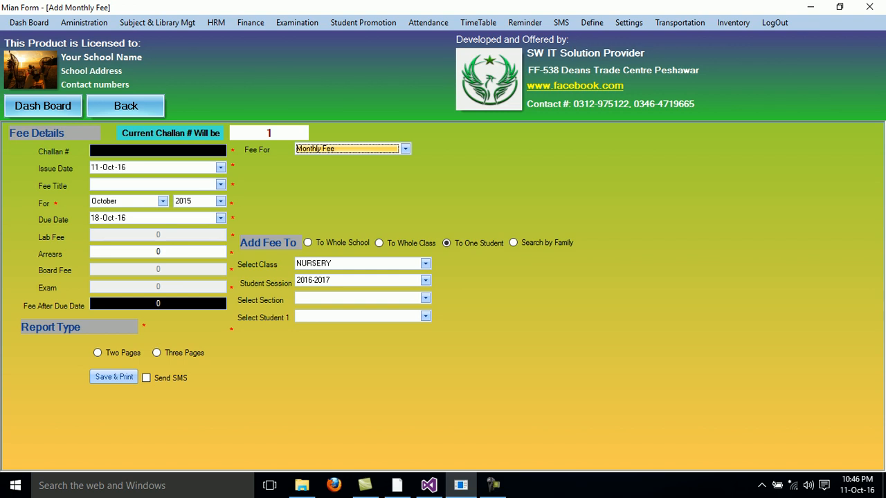
Try the Monthly Fee and Other fee titles, leaving the title set to Monthly Fee.
click(221, 185)
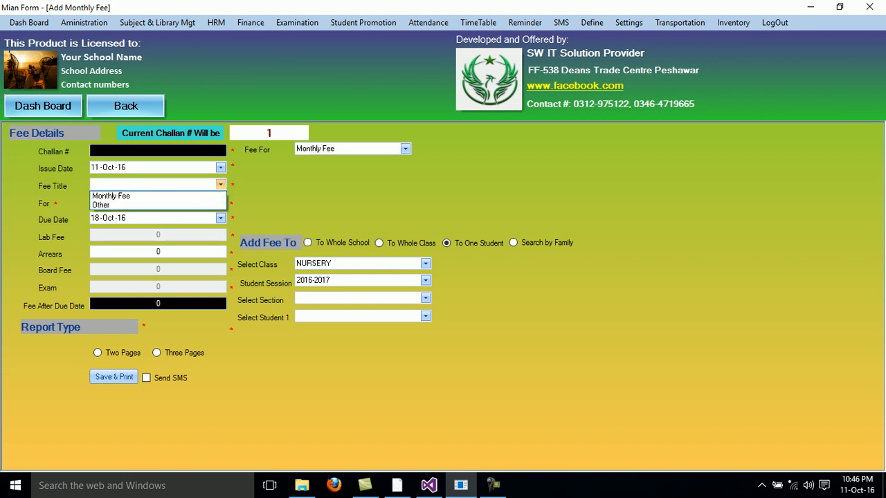
click(158, 196)
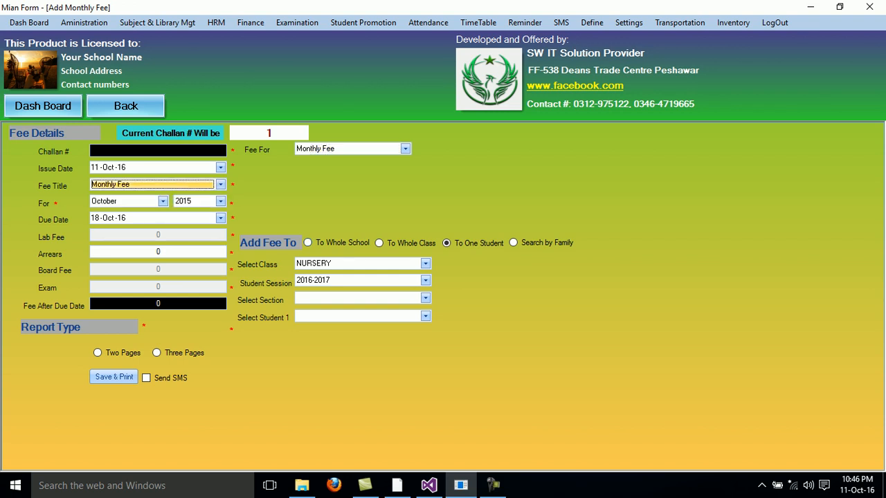
click(220, 184)
click(153, 201)
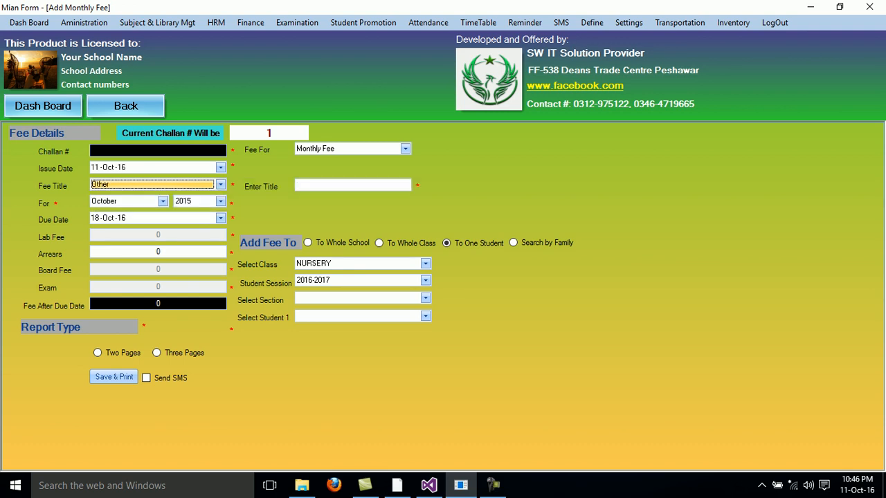
click(220, 184)
click(157, 195)
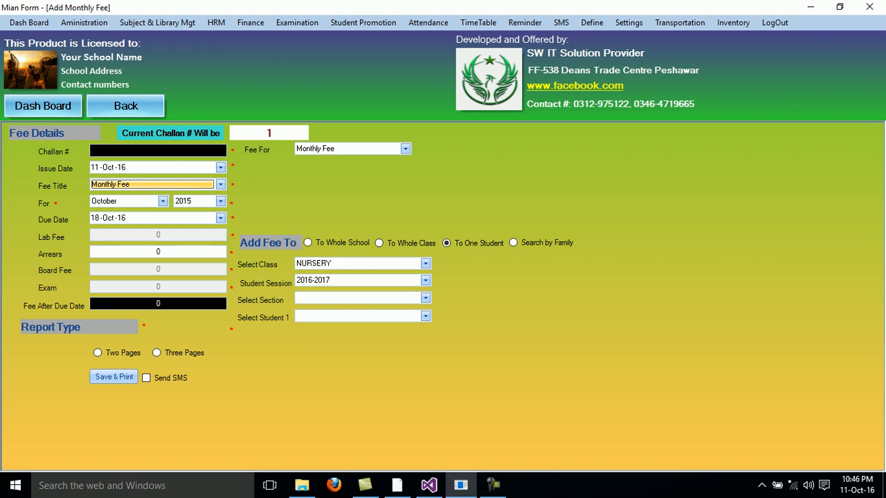
Set the billing period of the monthly fee to October 2016 and check the issue and due date fields.
click(405, 149)
click(332, 160)
click(163, 201)
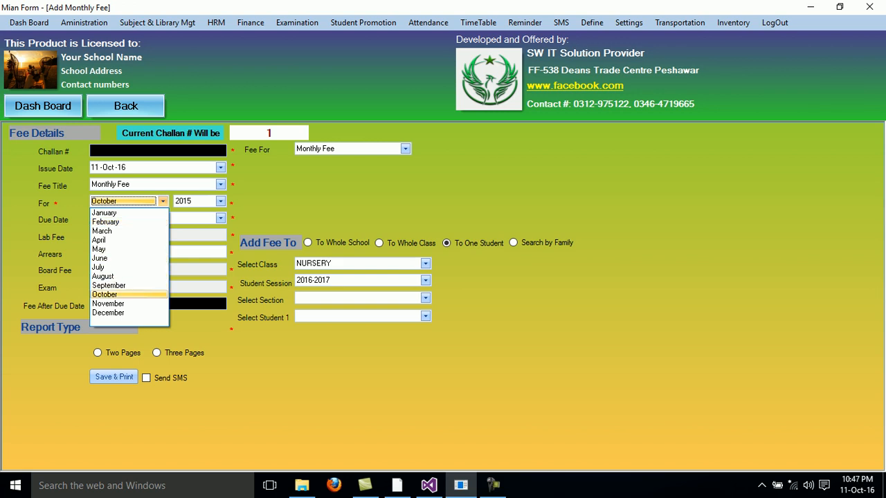
click(115, 295)
click(220, 201)
click(194, 222)
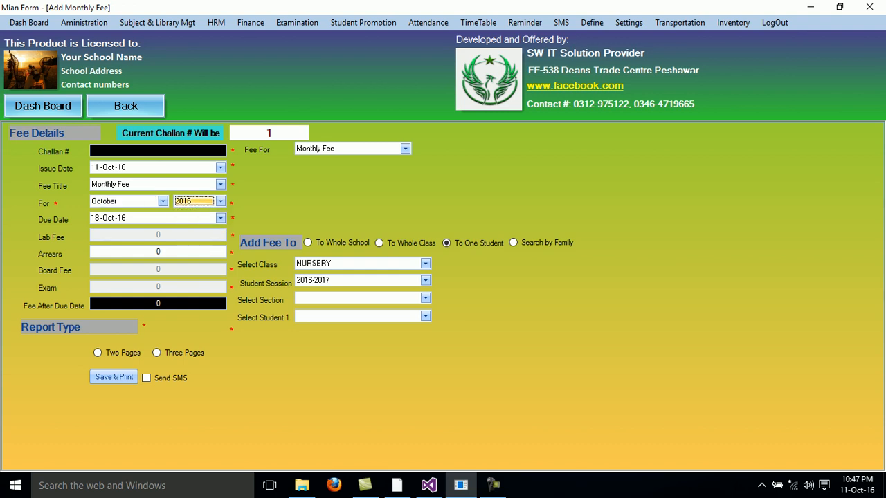
click(95, 167)
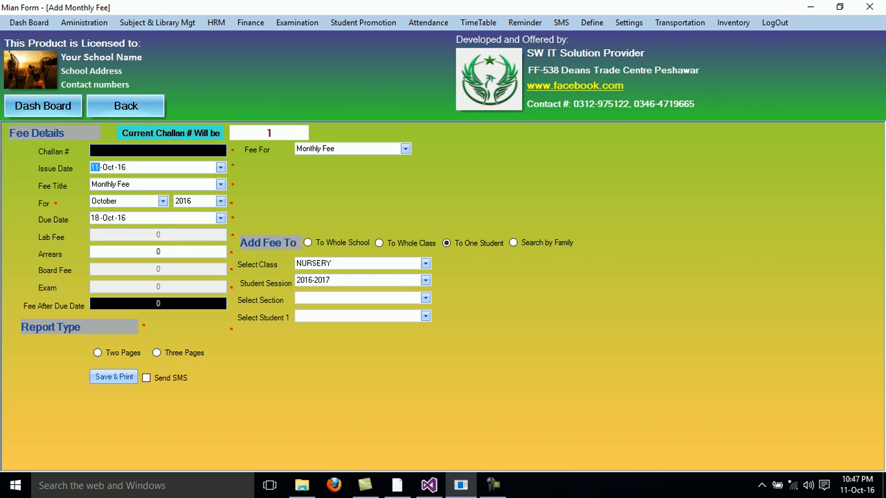
click(156, 218)
click(221, 218)
click(221, 218)
Try the whole-school option and assign the fee to a whole class: NURSERY, session 2016-2017, section B.
click(308, 243)
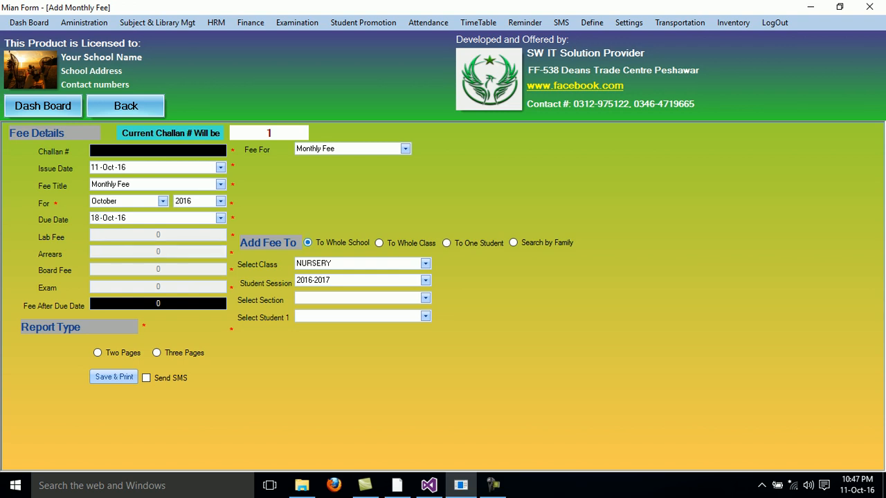
click(380, 243)
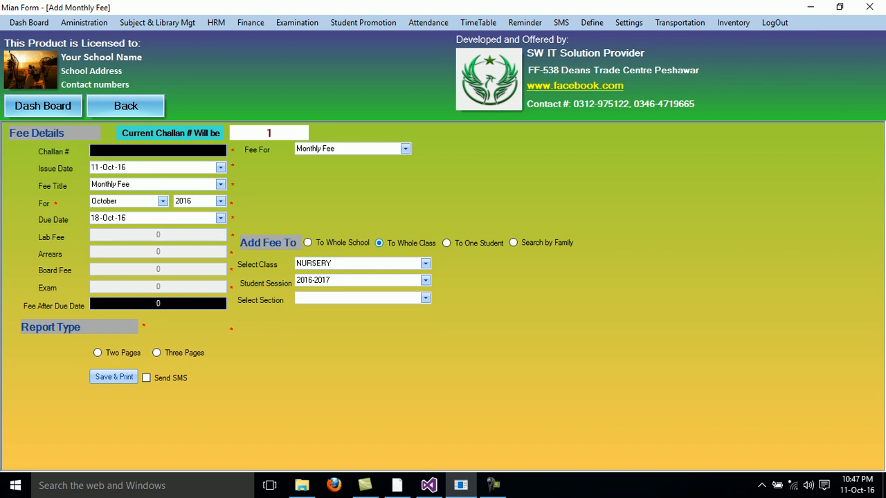
click(426, 264)
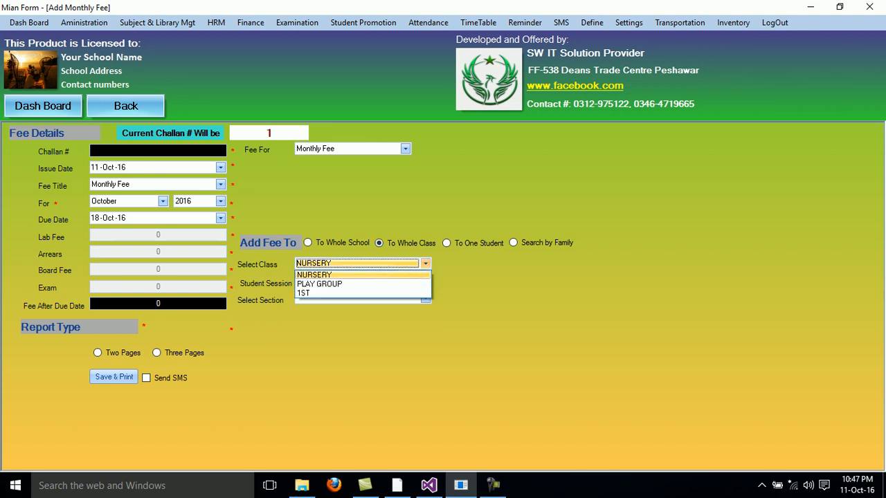
click(415, 275)
click(425, 280)
click(415, 291)
click(426, 298)
click(415, 309)
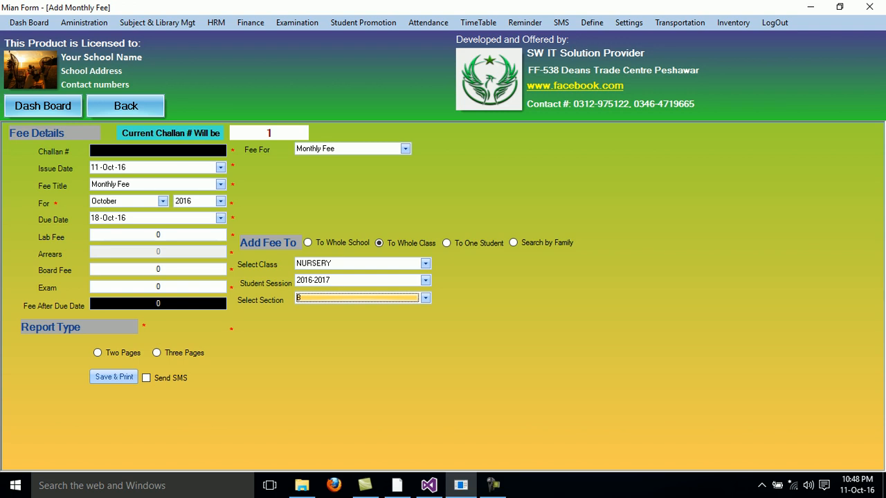
Switch the fee to one student, reselect section B and view the list of its students.
click(447, 243)
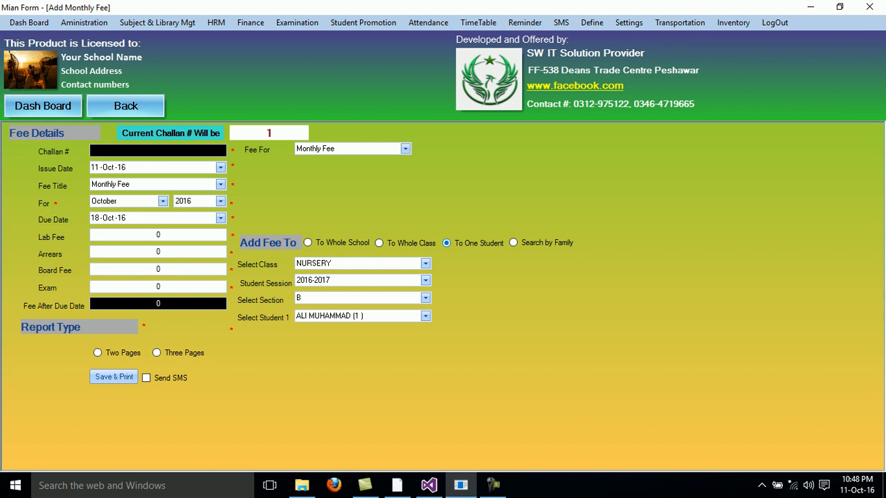
click(426, 298)
click(357, 308)
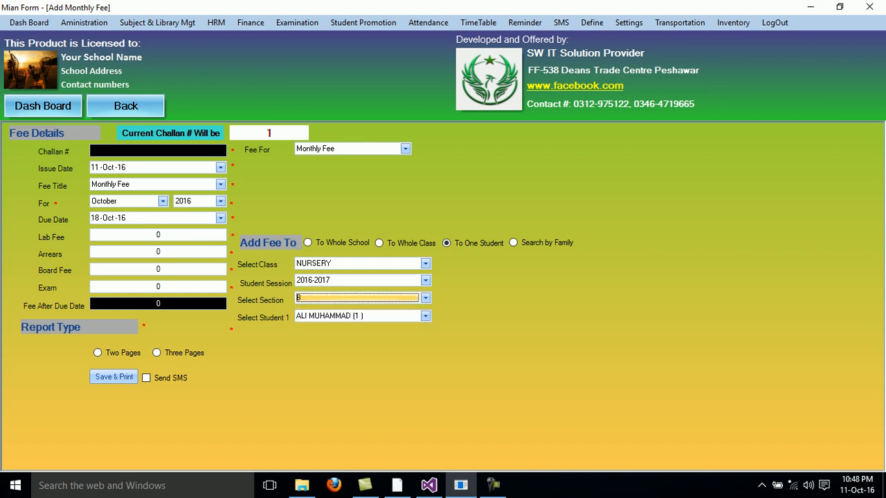
click(426, 316)
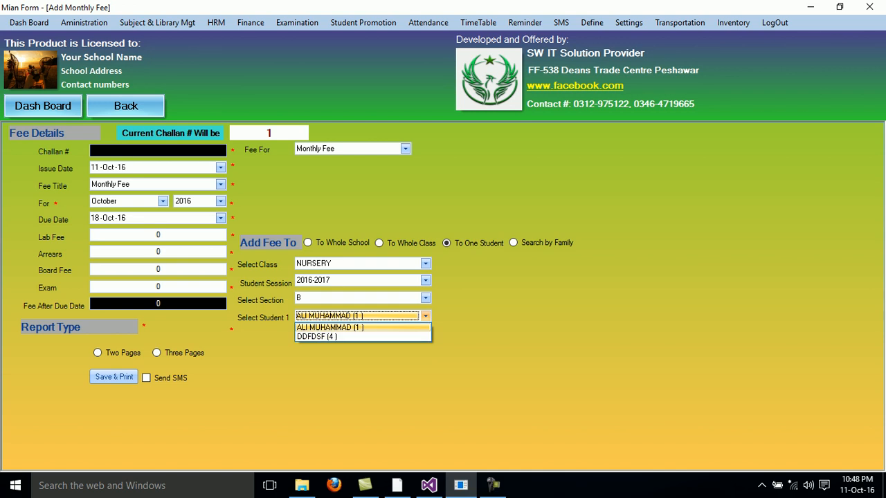
Search for the students by family, entering the family number.
click(514, 243)
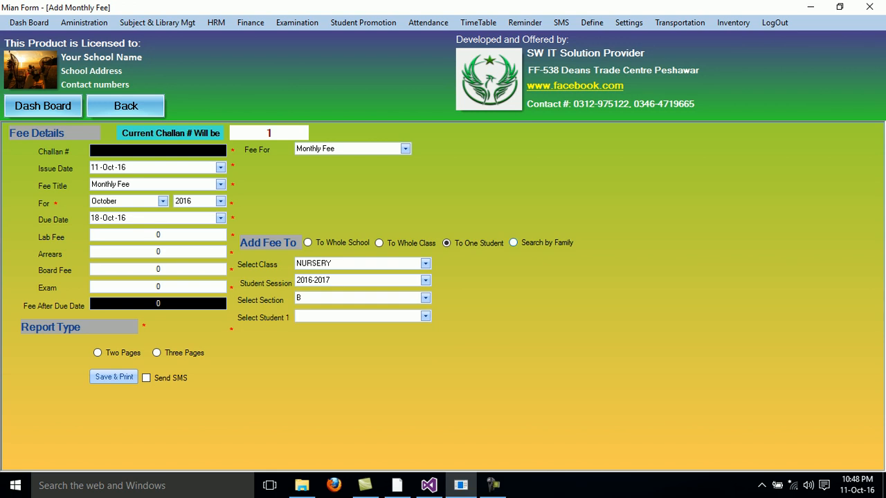
click(514, 243)
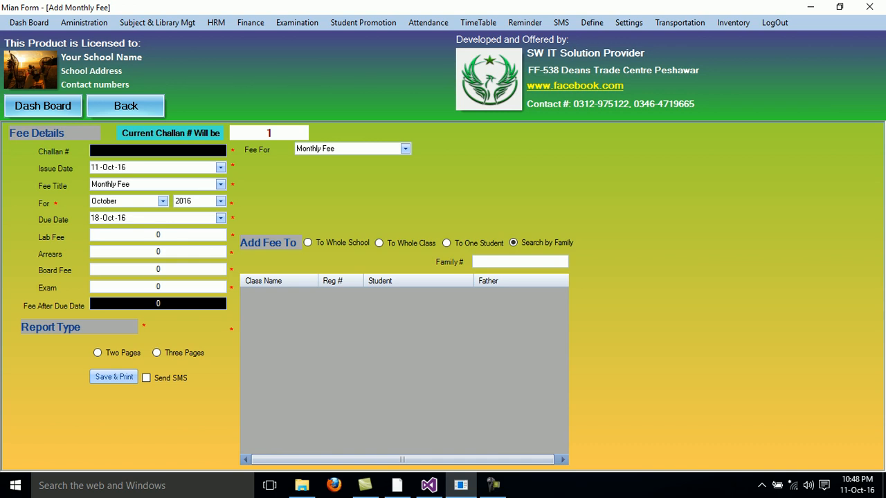
text(1)
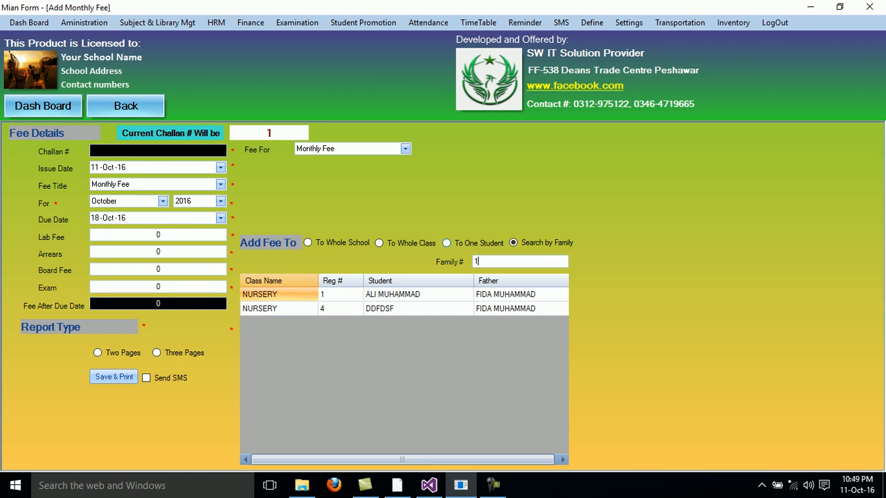
Assign the fee to one student, choosing the first student listed in section B.
click(447, 243)
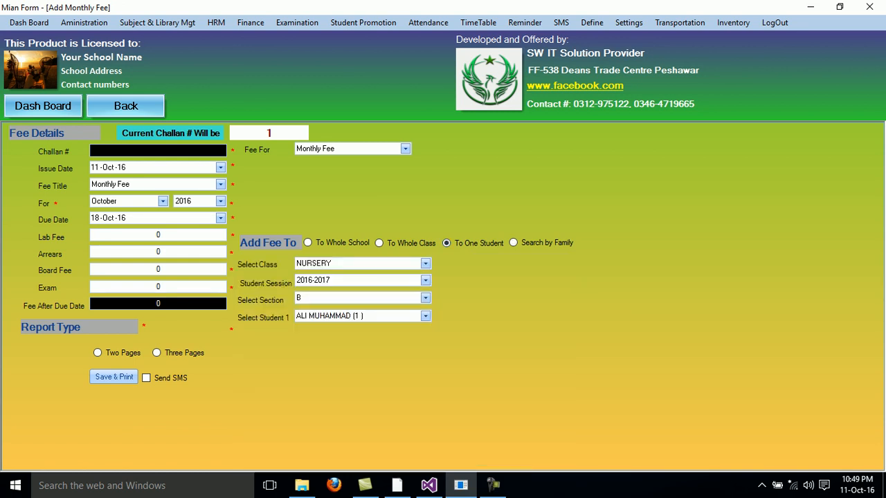
click(426, 298)
click(426, 299)
click(426, 317)
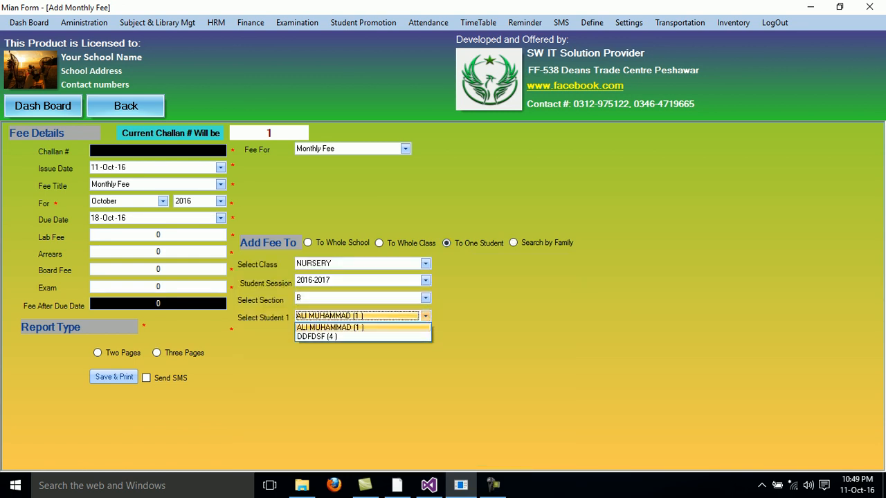
click(362, 327)
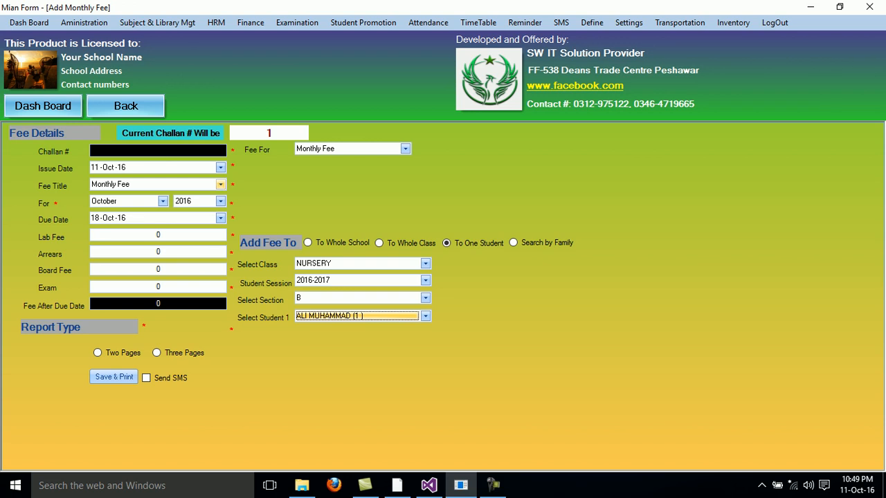
Enter the current challan number for the bill and set the arrears to 3500.
click(157, 151)
text(1)
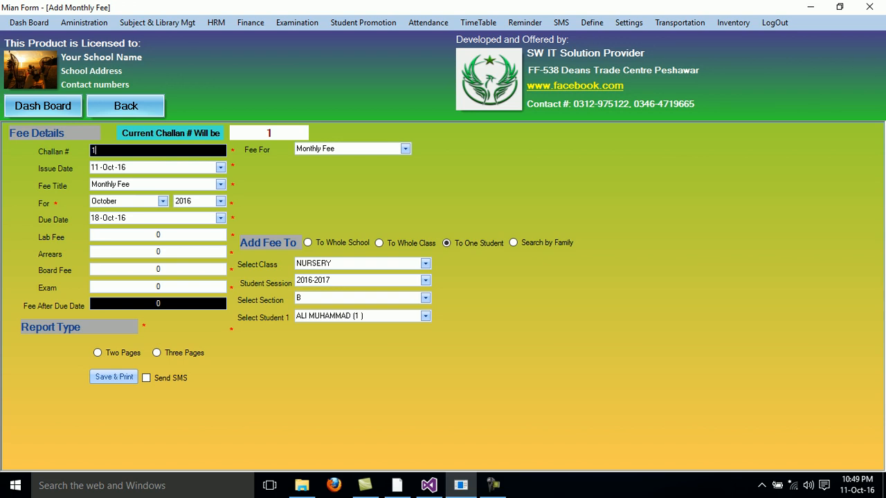
key(Tab)
key(Tab)
text(3500)
key(Tab)
Choose the Three Pages report type, save and print the fee bill, and confirm saving the record.
click(157, 353)
click(114, 377)
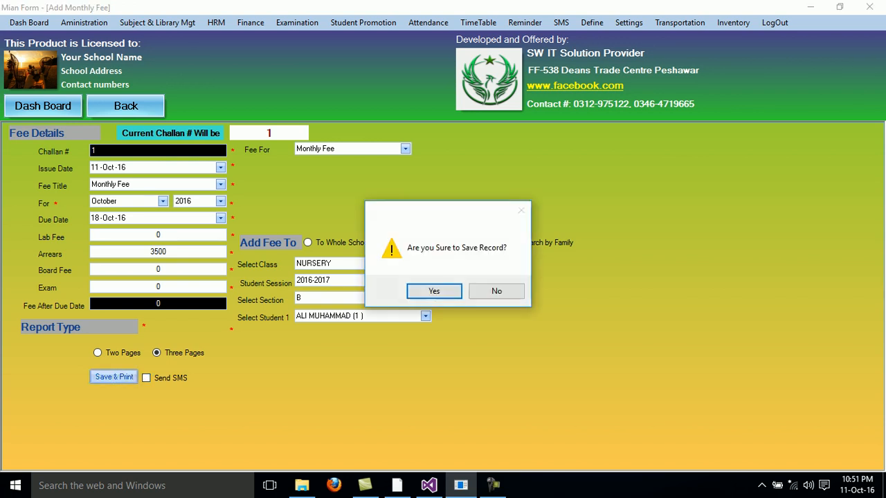
click(434, 292)
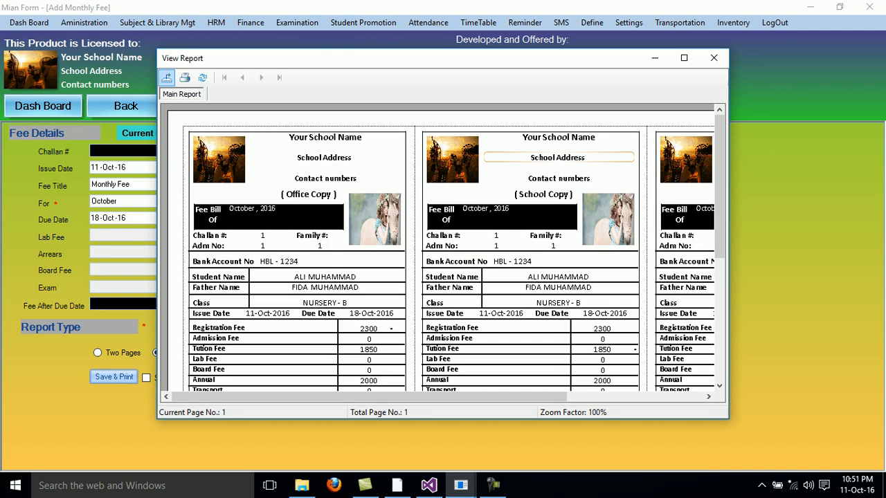
Maximize the fee bill report, review all three copies down to the payment history, and close the report.
click(684, 57)
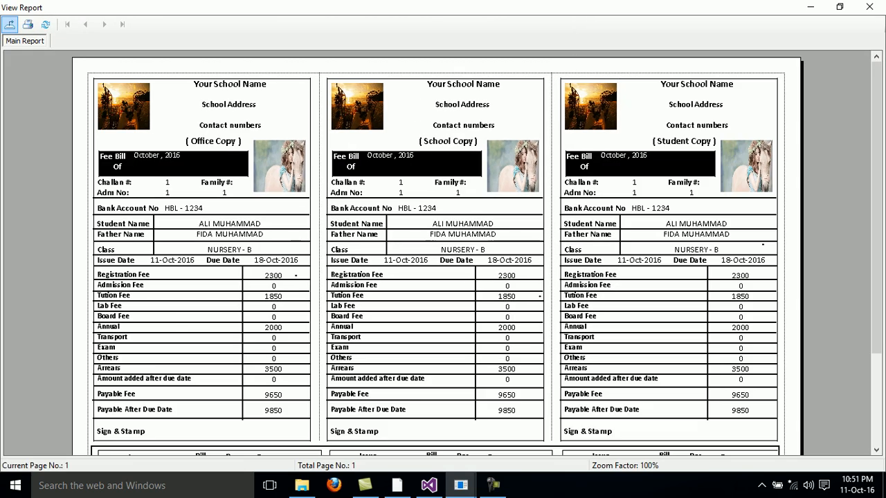
scroll(443, 253, down, 2)
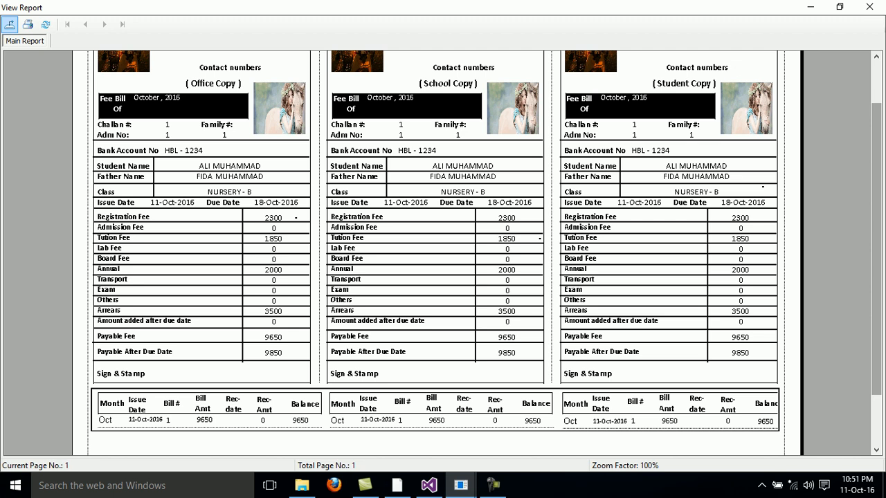
drag(876, 242, 877, 194)
click(870, 7)
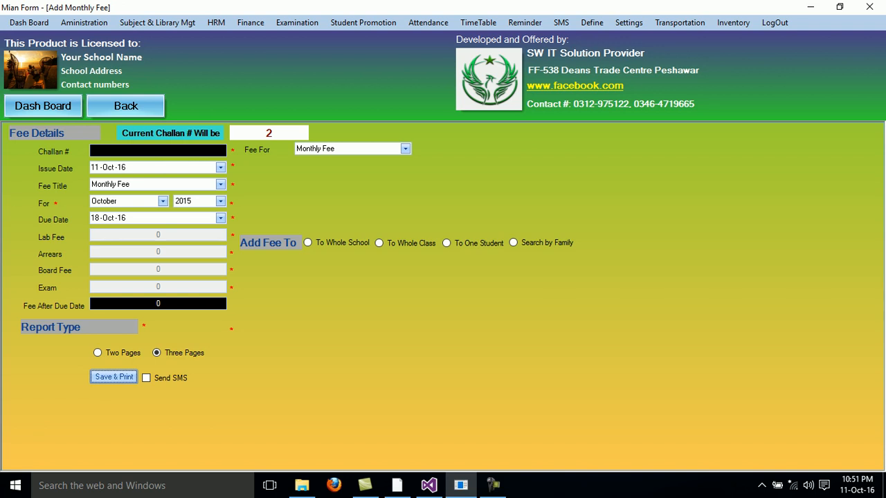
Look up bill number 1 in Edit / Delete Bill, review its fee details, and return to the fee overview.
click(126, 106)
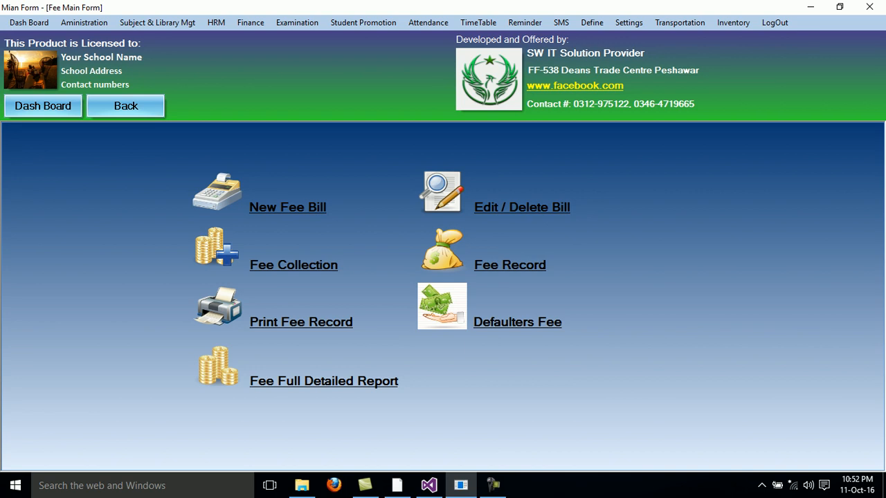
click(522, 208)
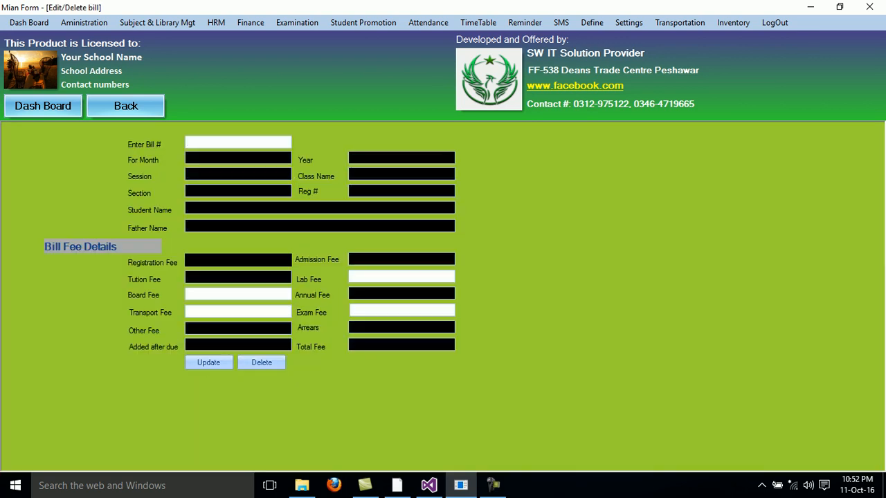
click(238, 142)
text(1)
key(Return)
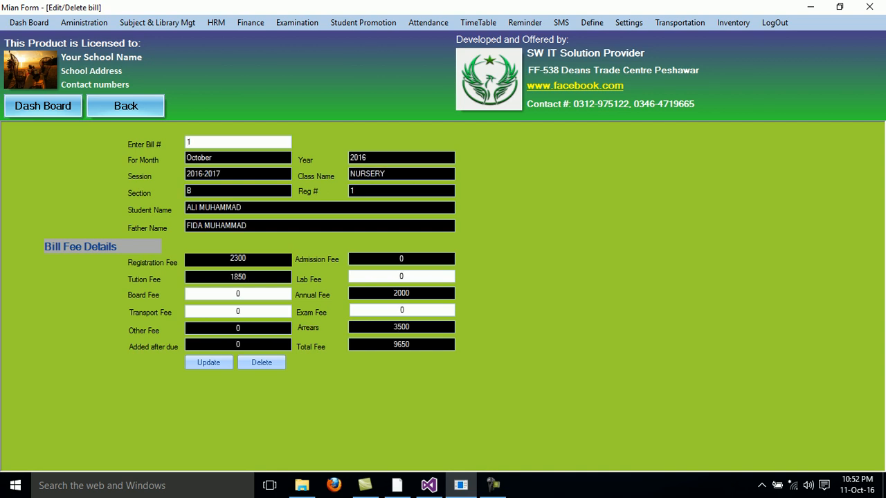
key(Tab)
key(Tab)
key(Tab)
key(Tab)
click(125, 105)
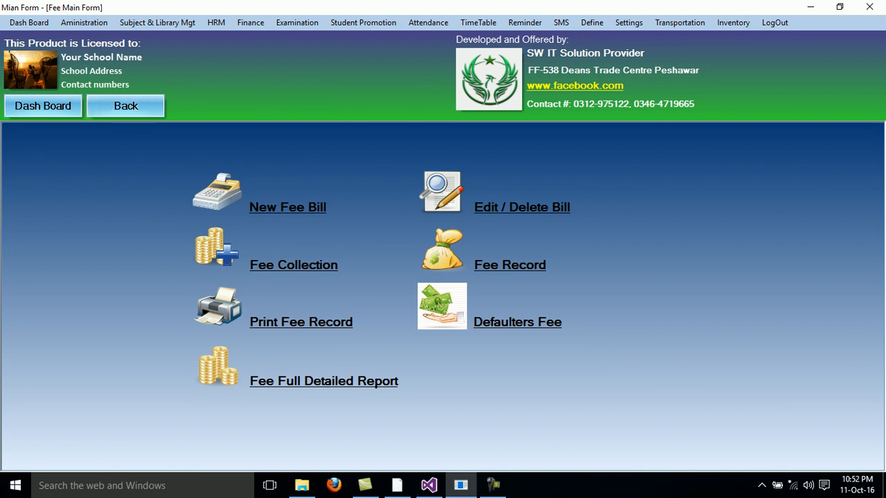
Open Fee Collection, look up student bill number 1, and choose to receive payment for the issued bill.
click(294, 266)
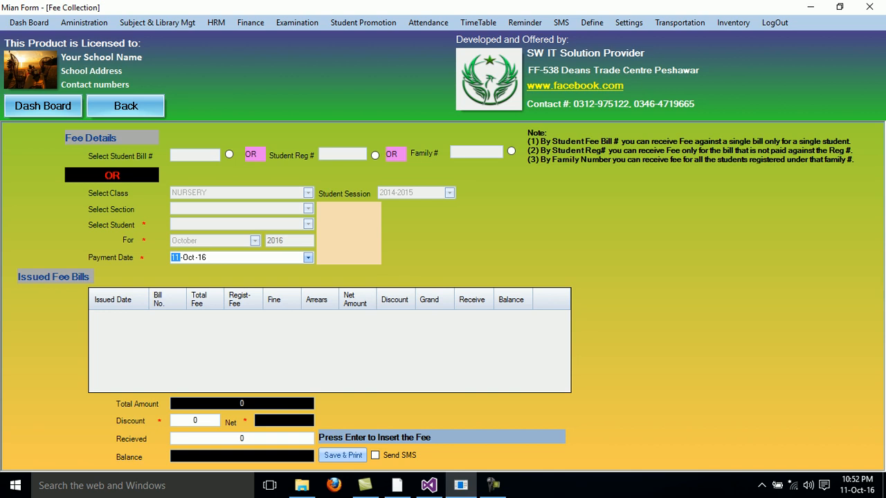
click(229, 154)
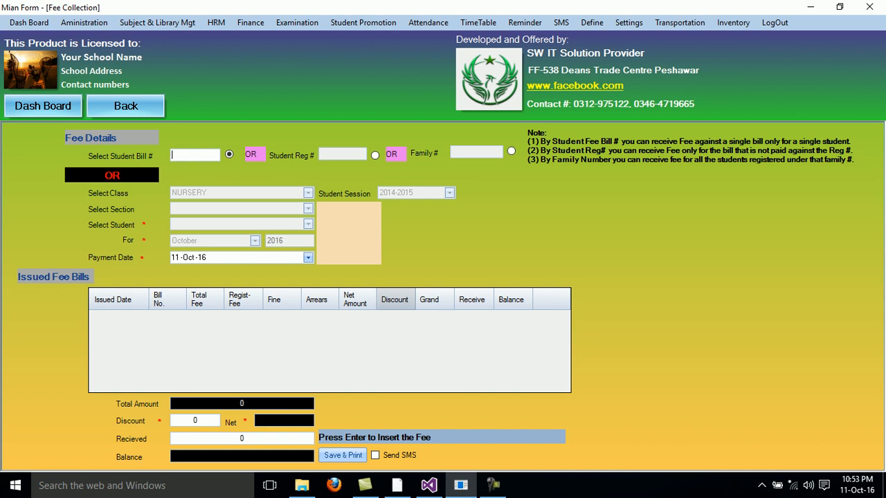
text(1)
key(Return)
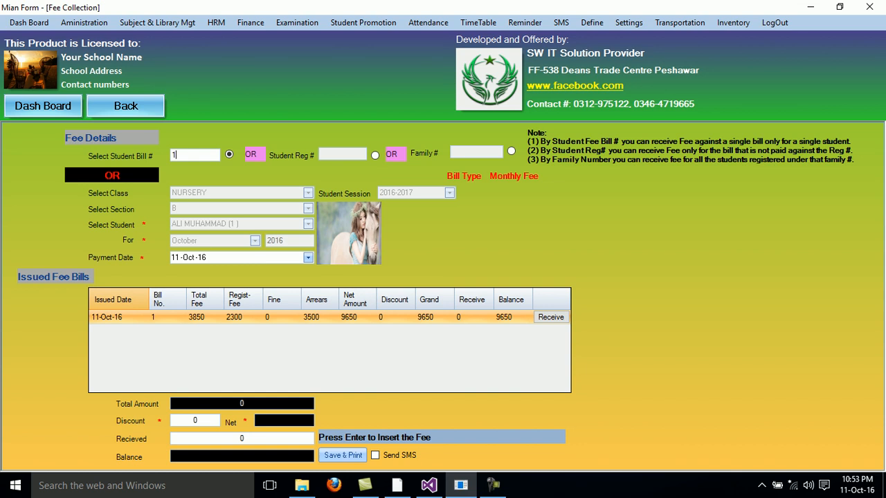
click(189, 257)
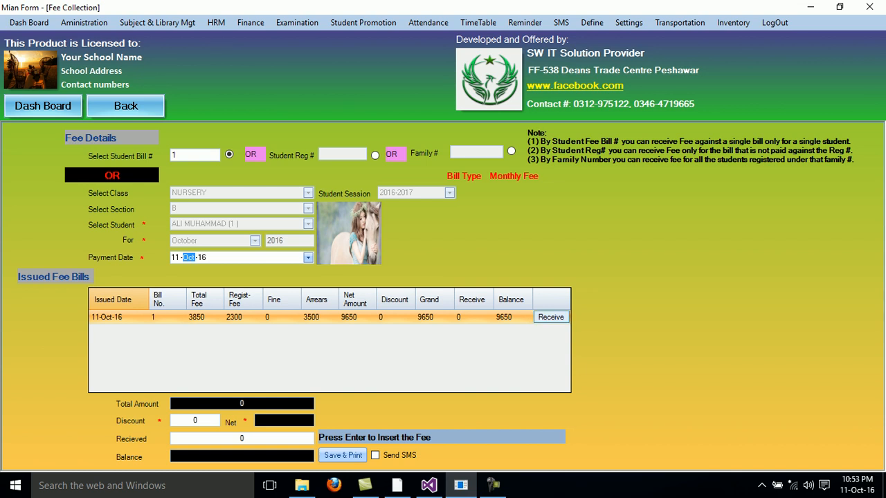
click(551, 317)
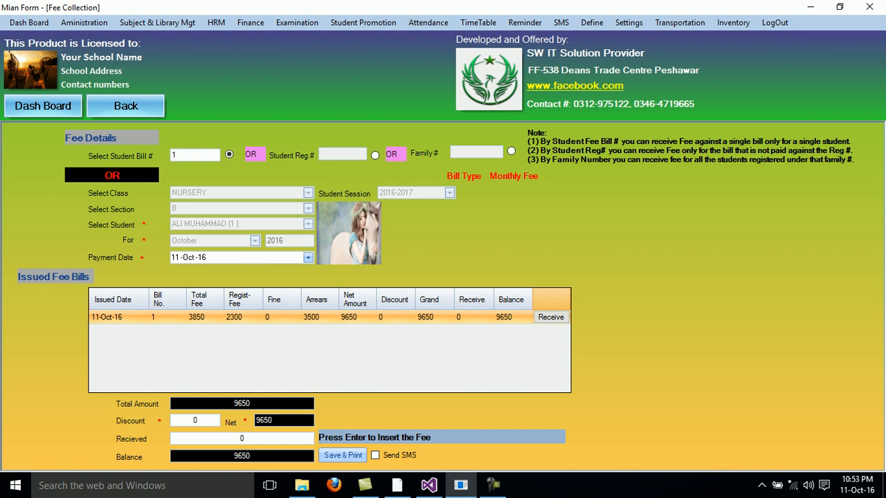
Try a discount of 100 on the bill and reset the discount to 0.
double_click(195, 420)
text(0)
double_click(195, 420)
text(100)
key(BackSpace)
key(BackSpace)
key(BackSpace)
text(0)
Enter 3650 as the received amount, save the fee collection, and confirm saving the record.
key(Tab)
text(3650)
key(BackSpace)
key(BackSpace)
text(50)
key(Return)
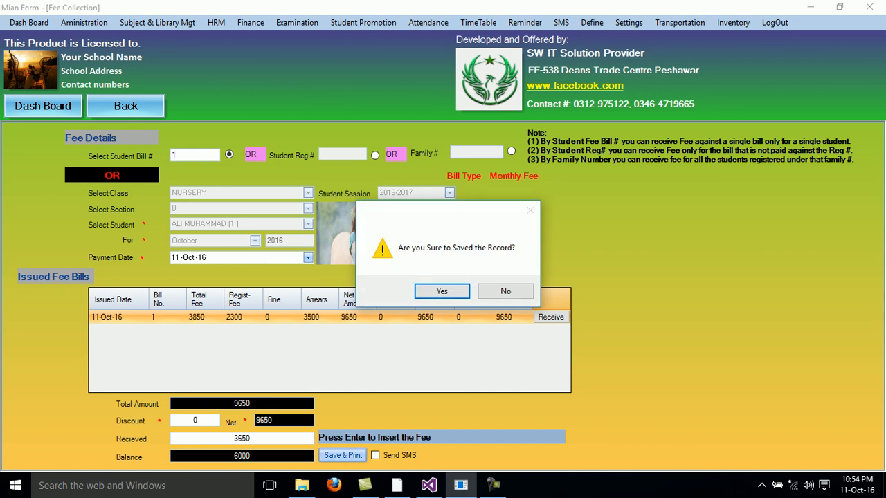
key(Return)
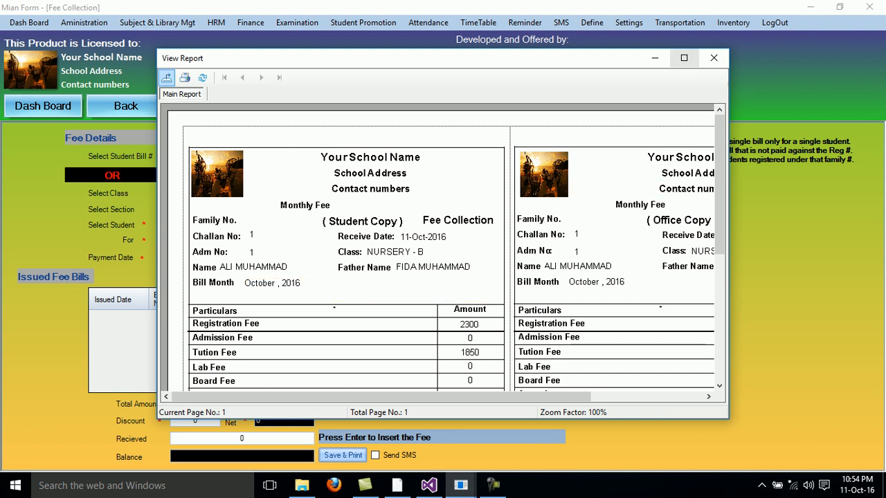
Maximize the fee collection receipt, review the received amount and balance on both copies, and close the report.
click(684, 57)
scroll(436, 256, down, 3)
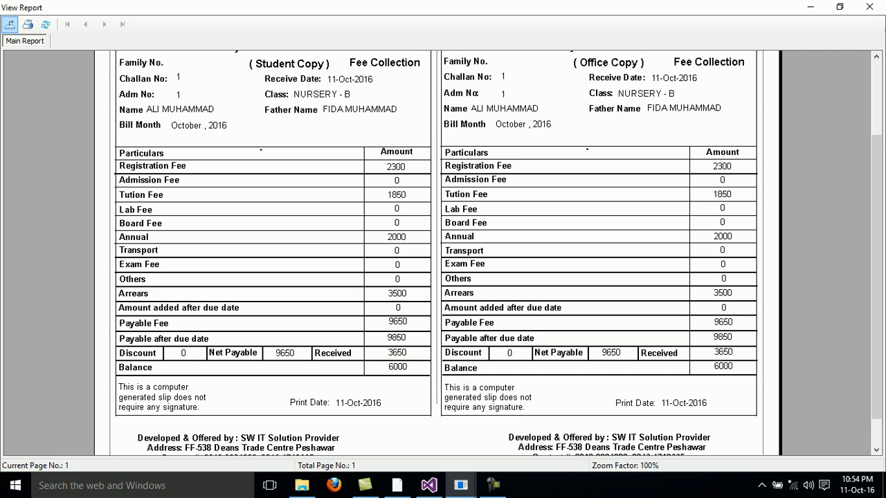
click(869, 7)
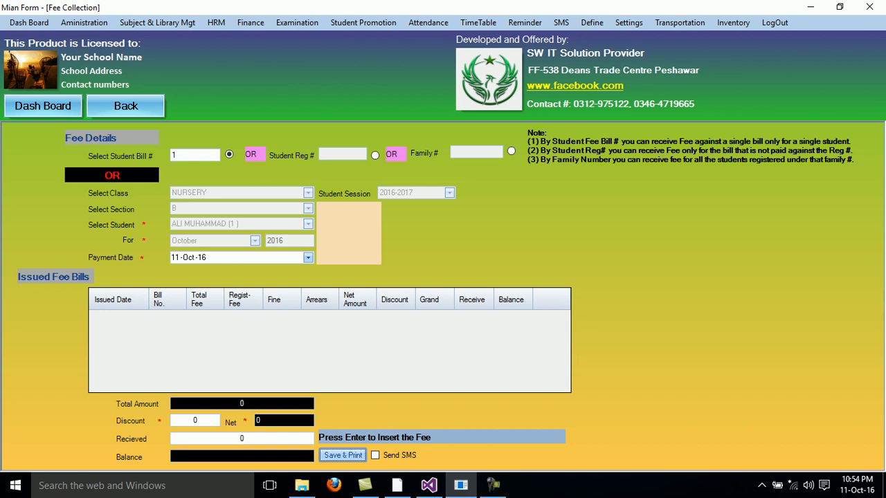
Start a new fee bill for one student: class NURSERY, session 2016-2017, section B, first student listed.
click(125, 105)
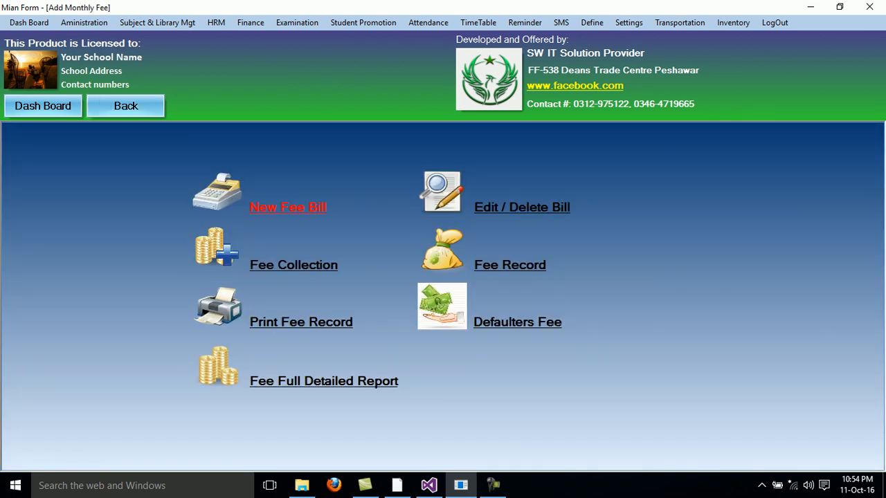
click(287, 207)
click(446, 242)
click(425, 263)
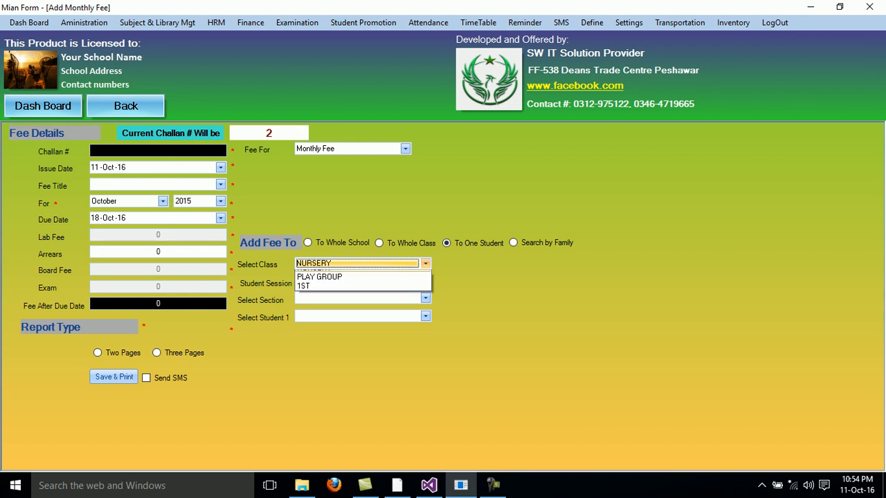
click(424, 276)
click(425, 281)
click(423, 292)
click(425, 298)
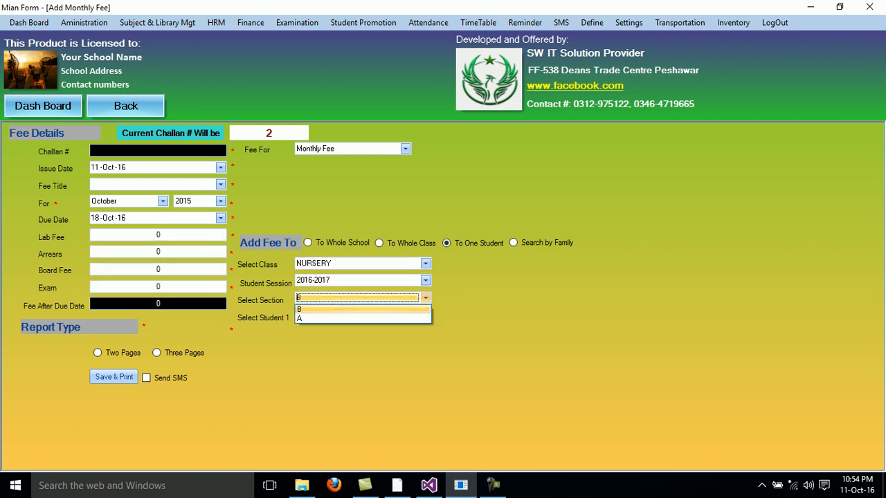
click(424, 309)
click(426, 316)
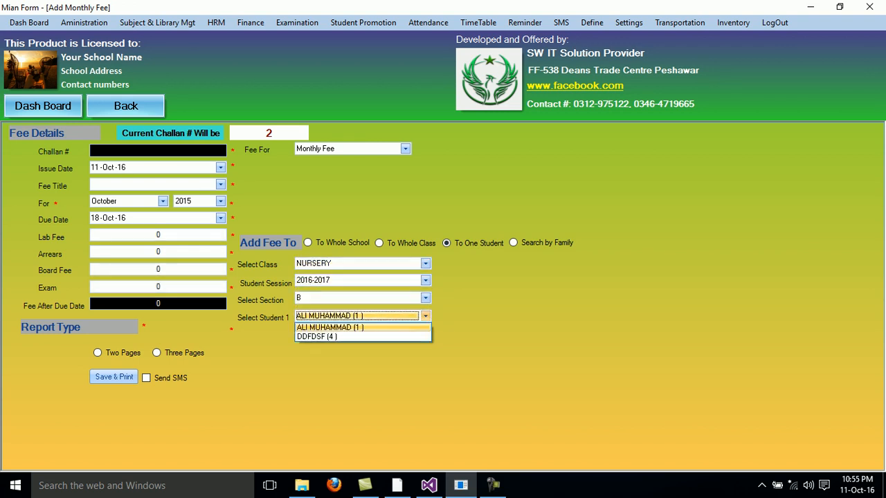
click(424, 328)
Set the fee title to Monthly Fee for November 2016 and keep Monthly Fee as the fee purpose.
click(220, 184)
click(111, 196)
click(162, 200)
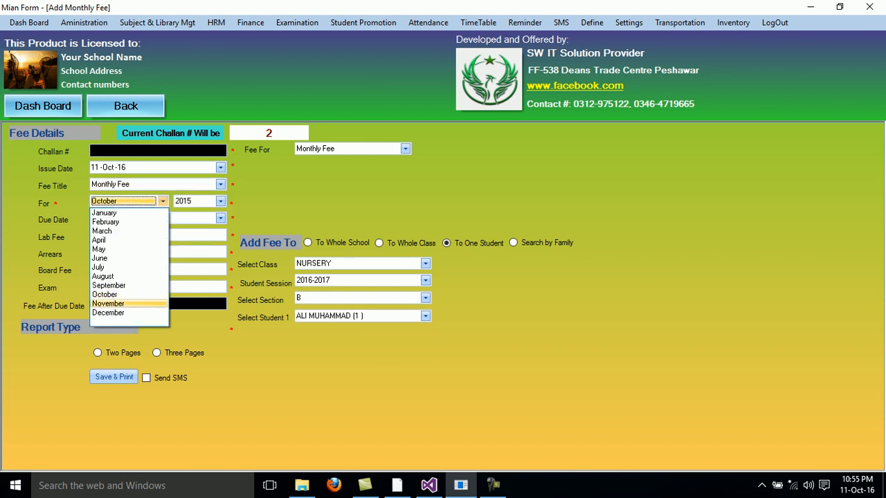
click(109, 304)
click(220, 202)
click(199, 222)
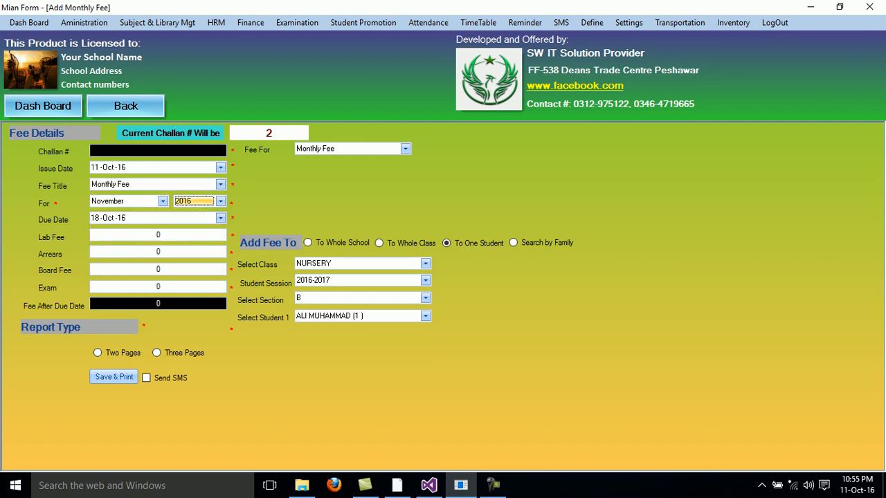
click(406, 149)
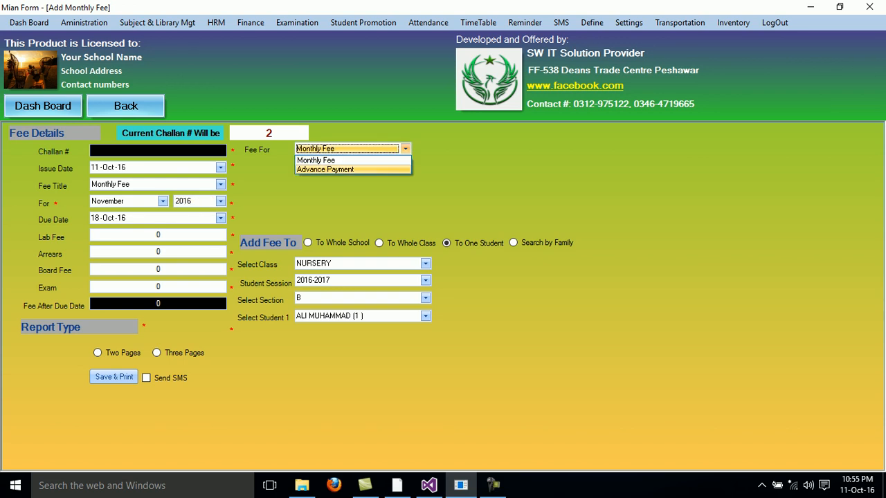
click(332, 161)
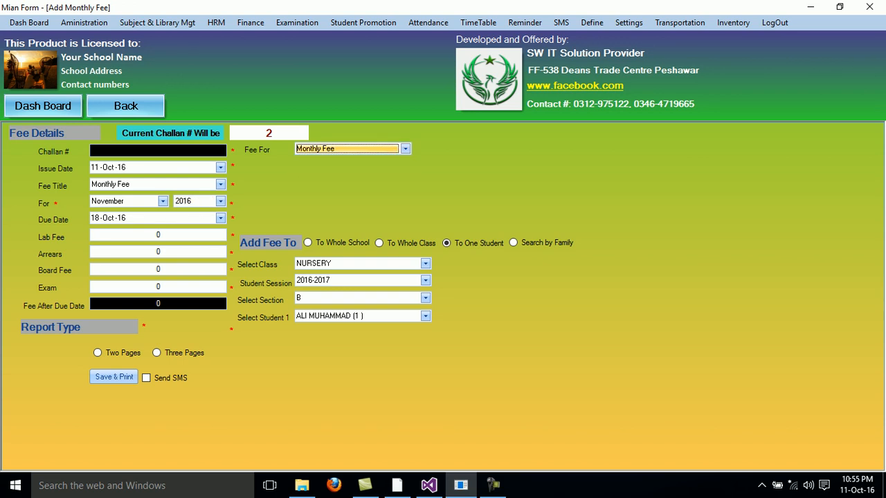
Choose the Three Pages report type and reselect the first student in section B.
click(158, 353)
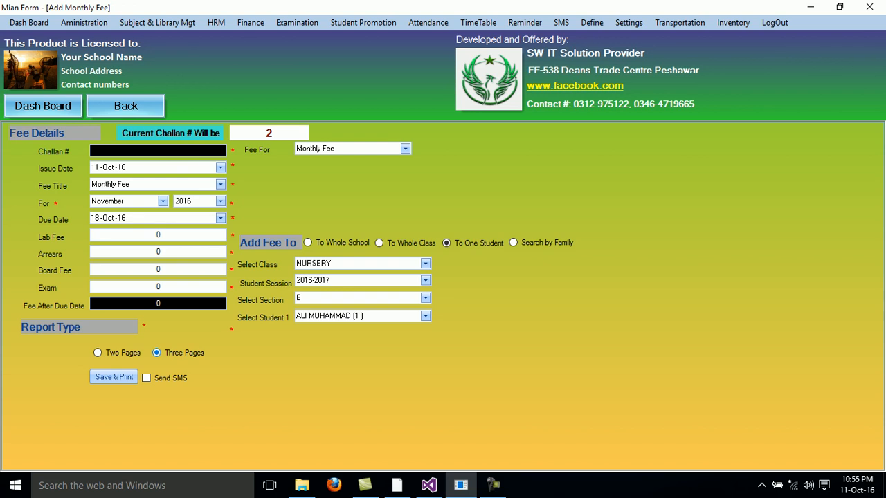
double_click(158, 252)
click(425, 317)
click(353, 327)
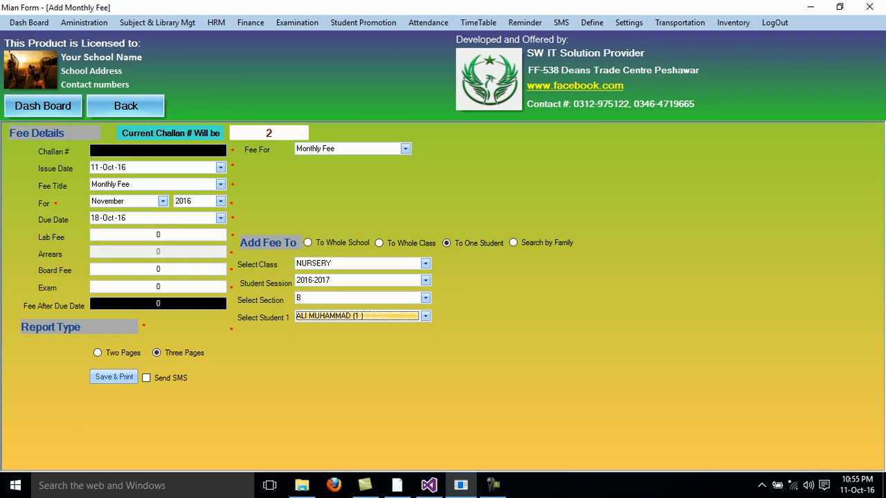
double_click(160, 269)
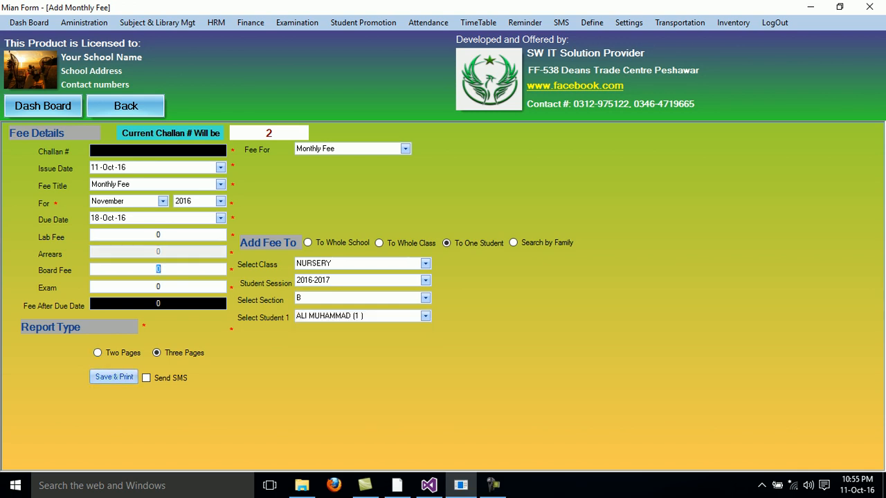
Enter challan number 2, save and print the fee bill, and confirm saving the record.
click(158, 150)
text(2)
click(115, 377)
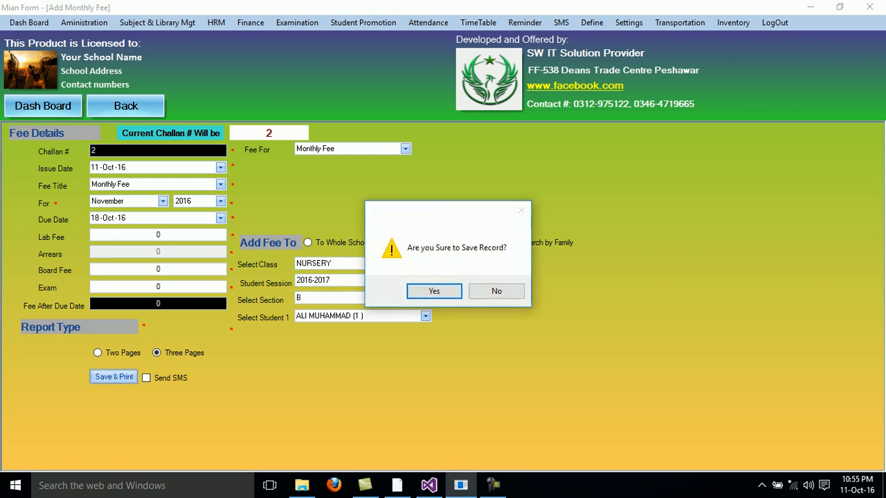
click(431, 291)
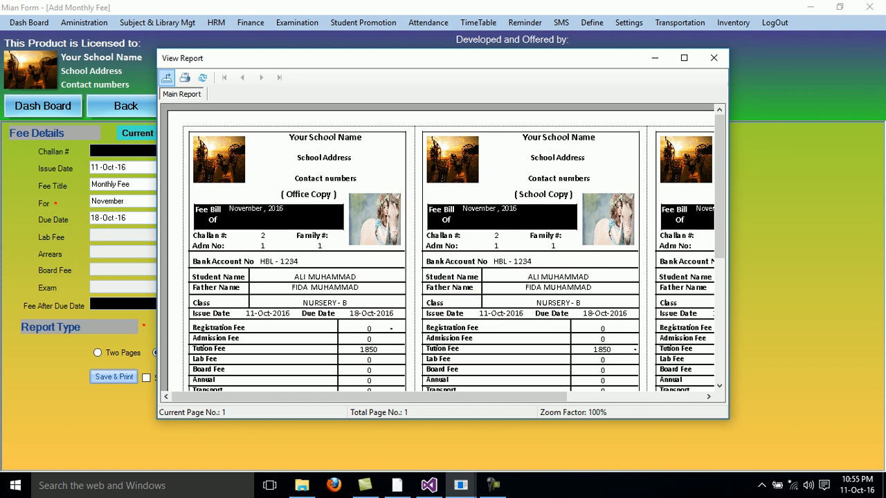
Maximize the November fee bill report and examine the tuition fee and arrears on the office copy.
click(684, 58)
drag(877, 194, 876, 257)
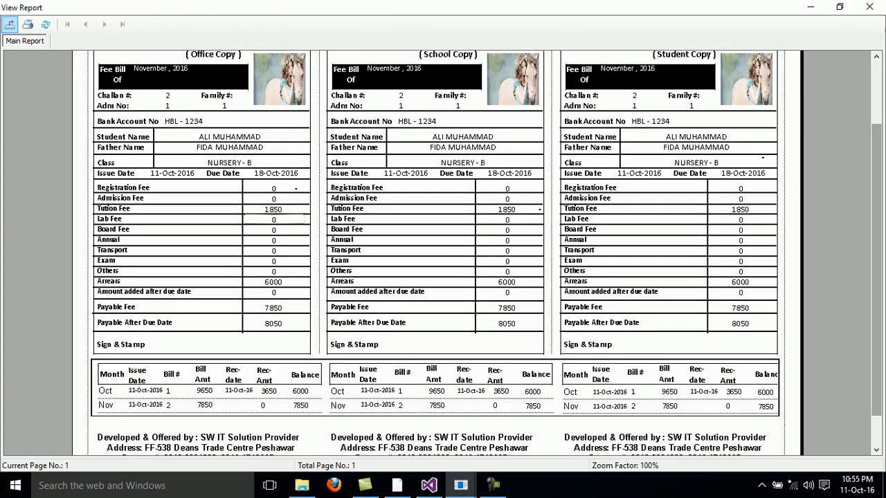
click(274, 209)
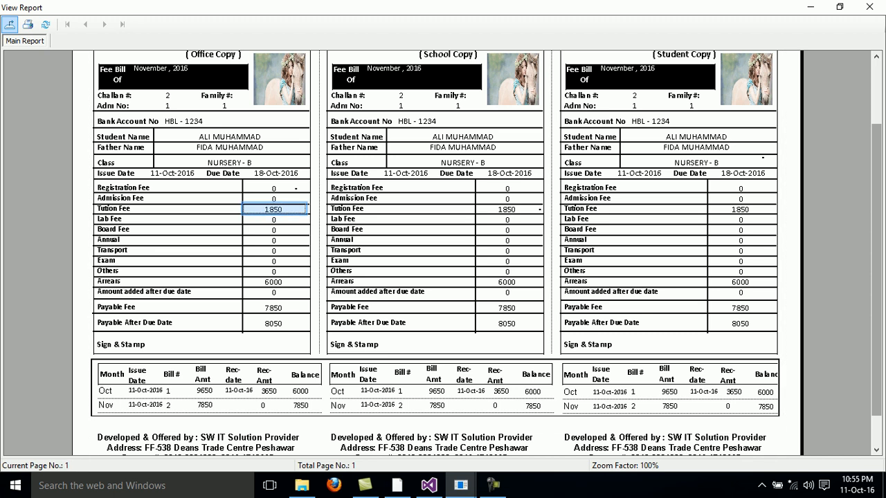
click(127, 281)
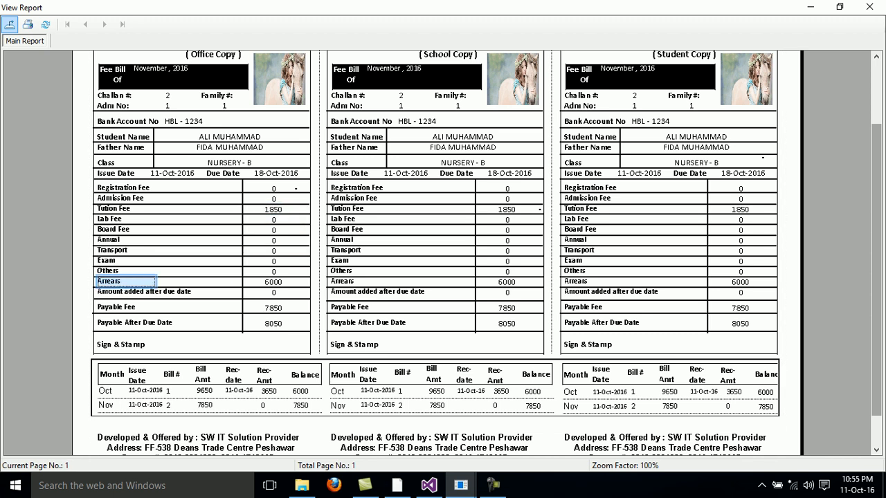
click(274, 282)
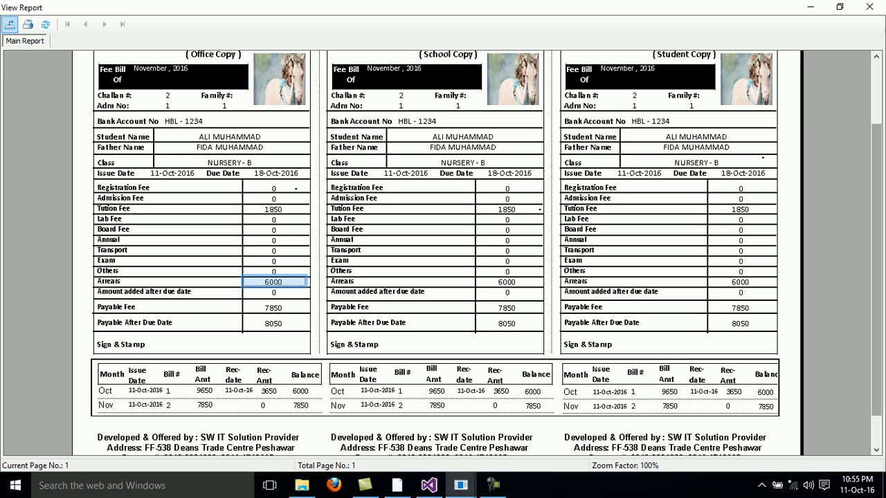